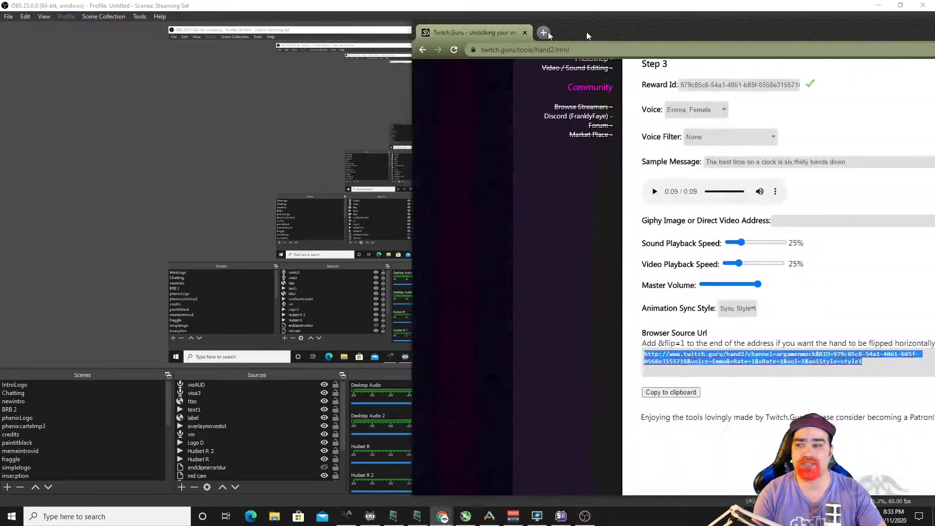
Return to the Twitch.Guru home page in a maximized browser window.
left_click_drag(587, 31, 194, 13)
scroll(175, 106, "up", 7)
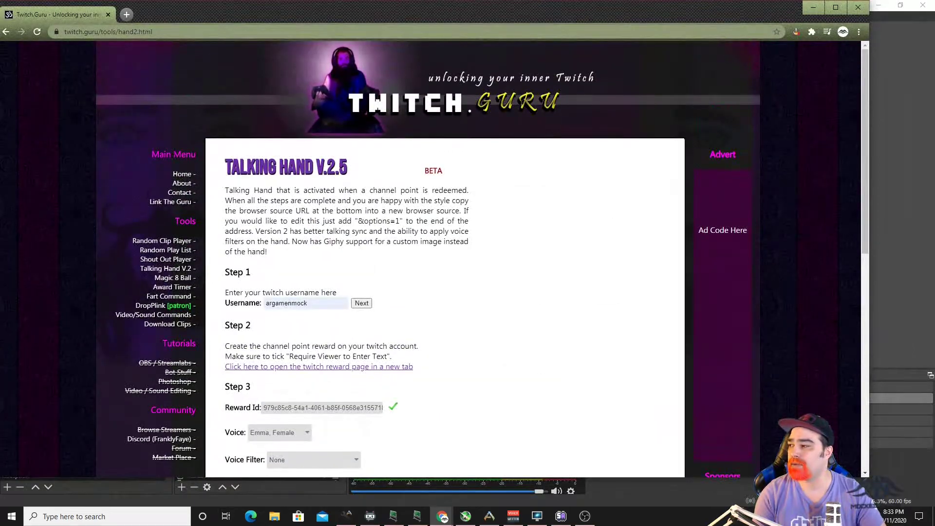
left_click(330, 141)
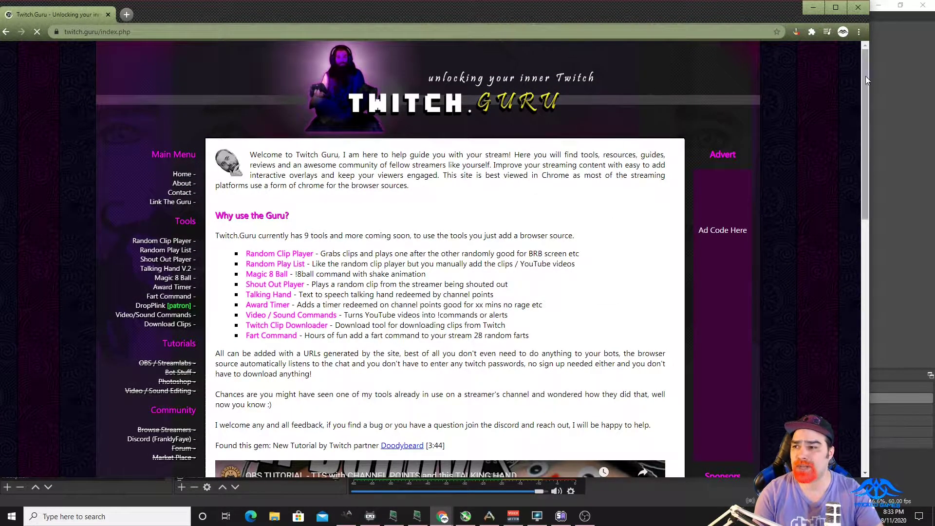
left_click(836, 7)
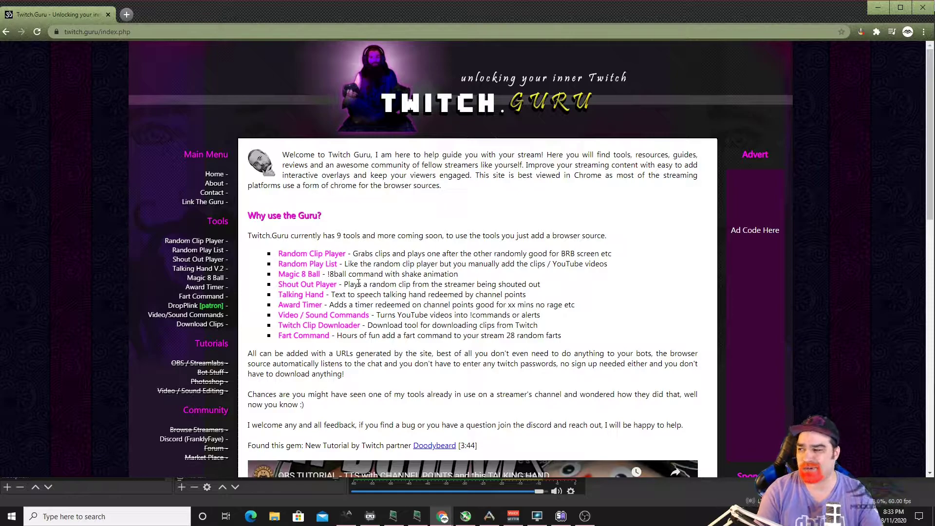
scroll(360, 284, "down", 4)
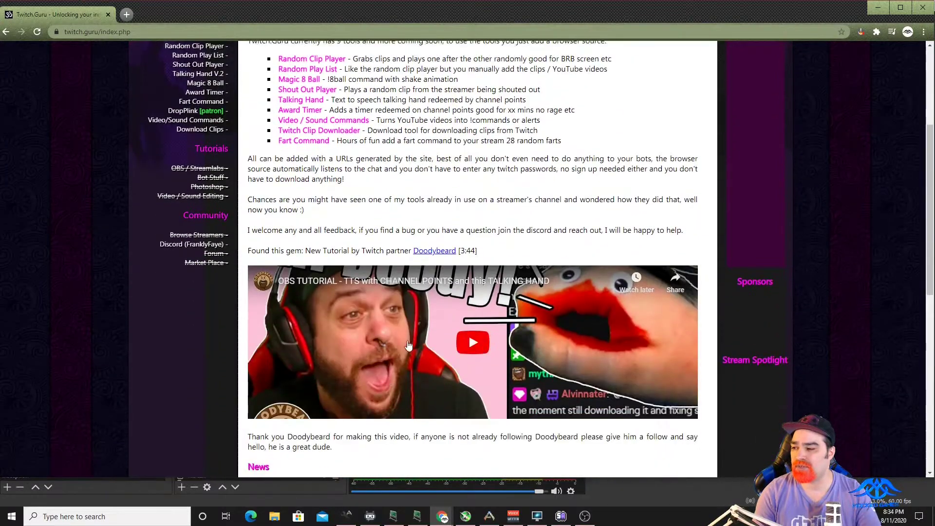
scroll(526, 344, "up", 4)
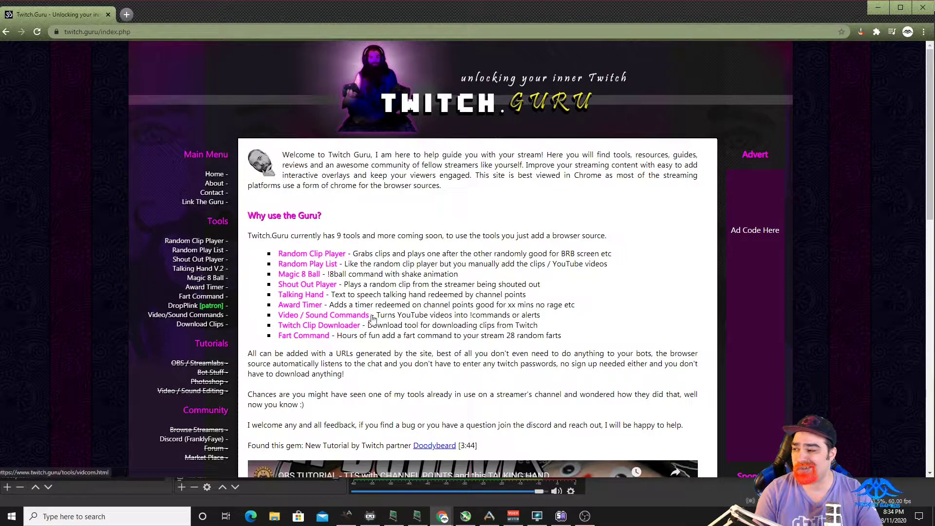
Open Talking Hand and submit the saved Twitch username to reveal Steps 2–3.
left_click(314, 296)
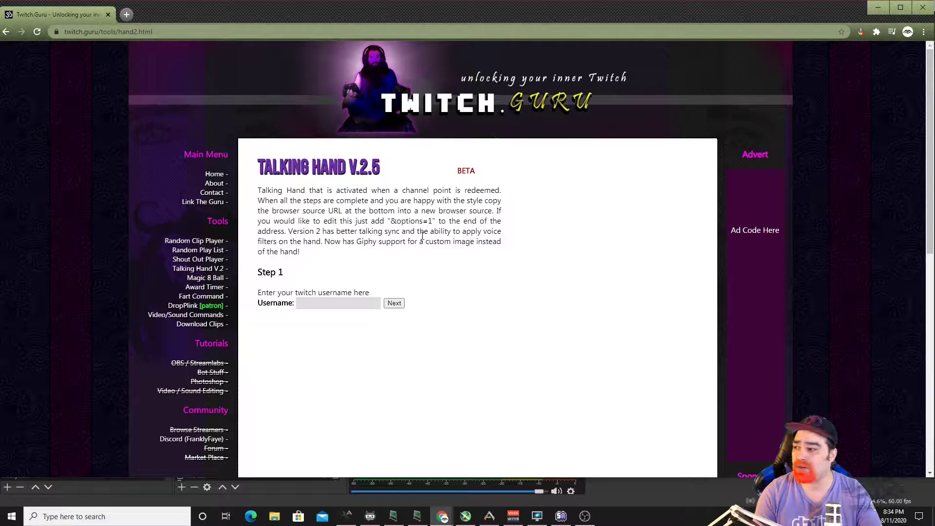
left_click_drag(510, 248, 295, 210)
left_click(321, 274)
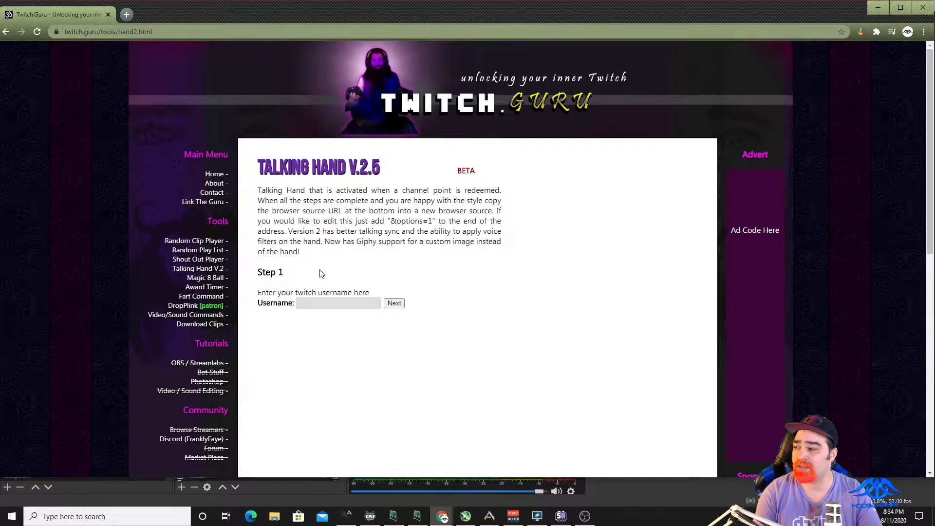
left_click(322, 305)
left_click(339, 337)
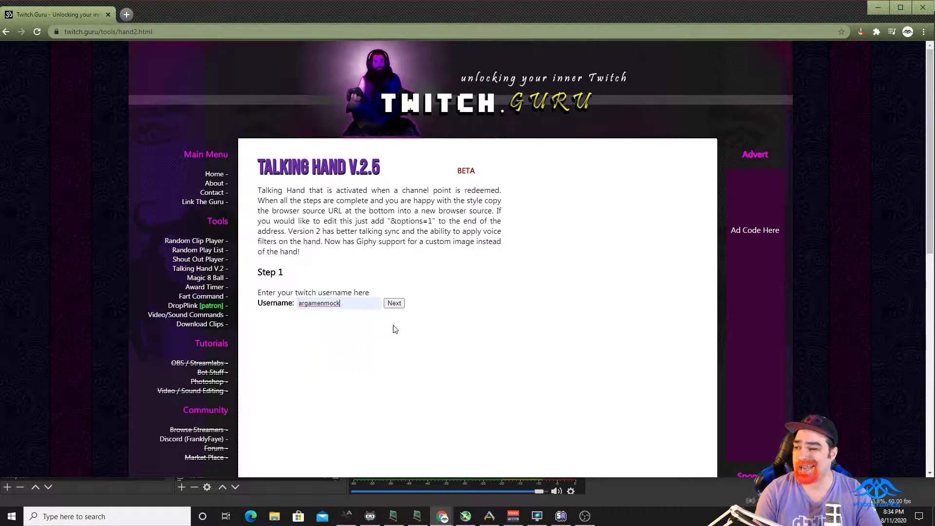
left_click(396, 306)
scroll(397, 309, "down", 2)
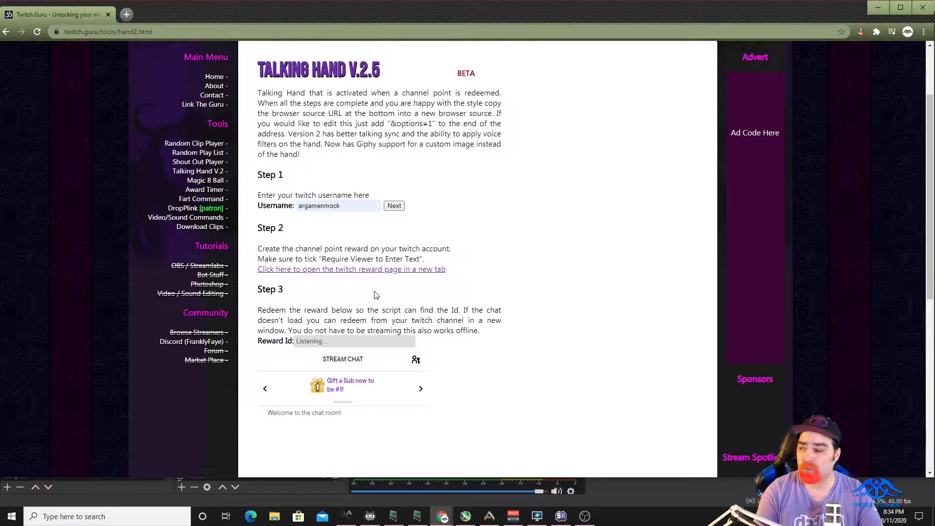
Create custom reward 'sdfsdf' costing 11 points with viewer text required.
left_click(339, 271)
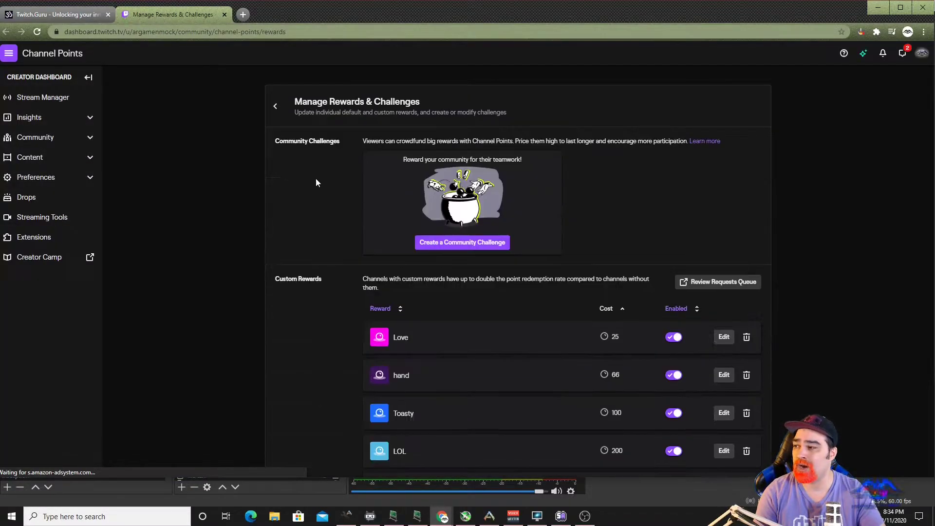
scroll(648, 188, "down", 14)
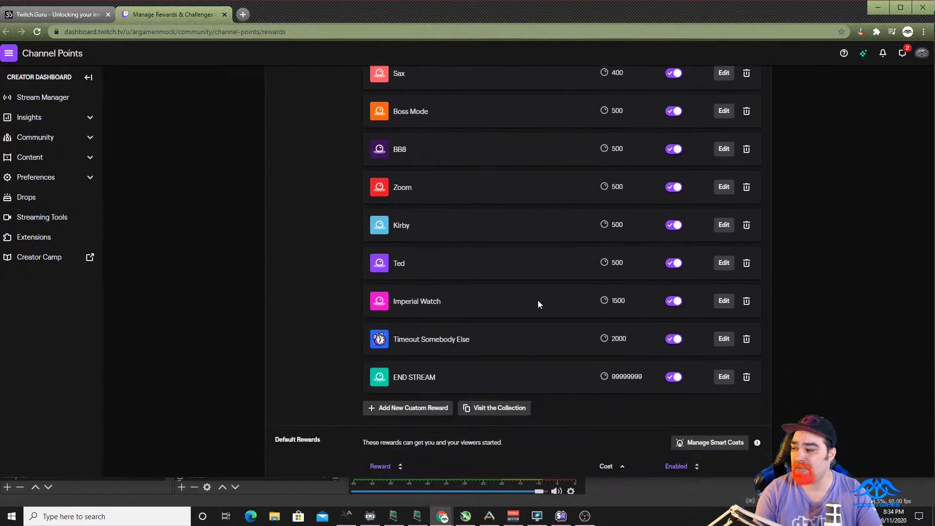
left_click(411, 410)
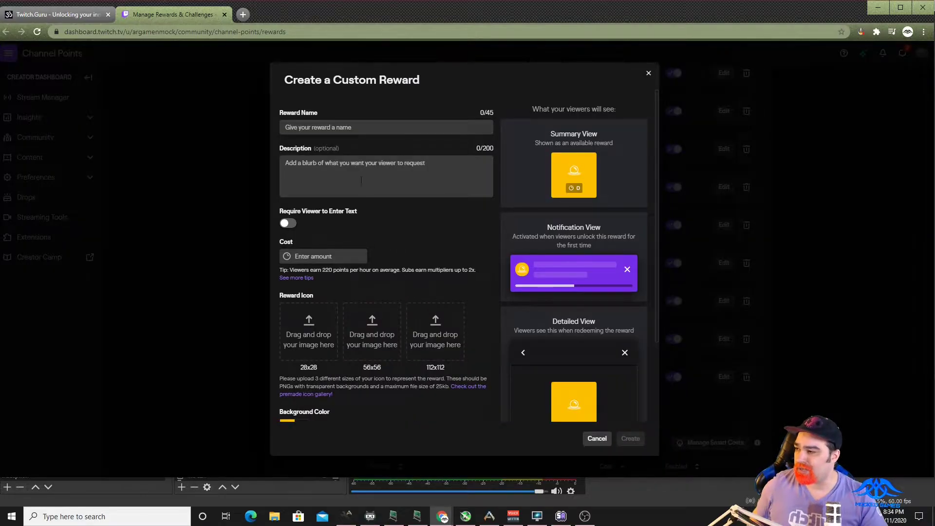
type("sdfsdf")
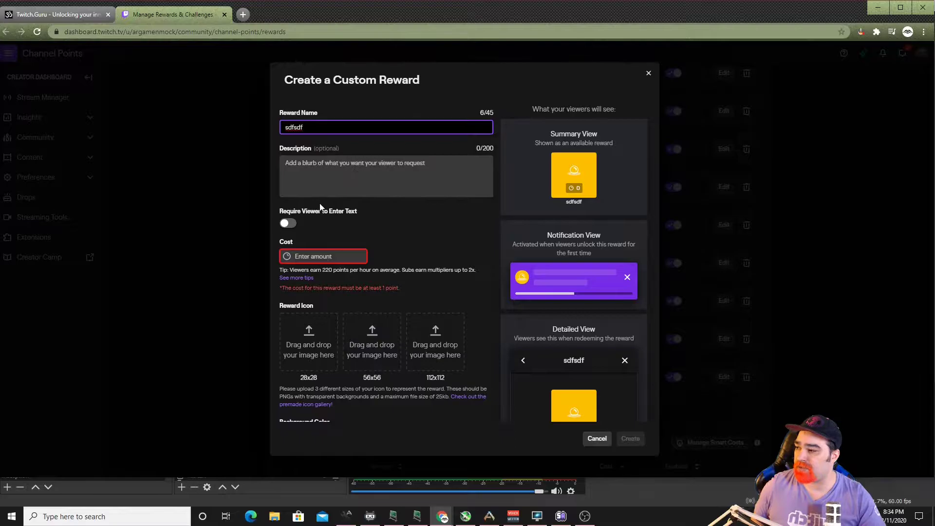
left_click(294, 225)
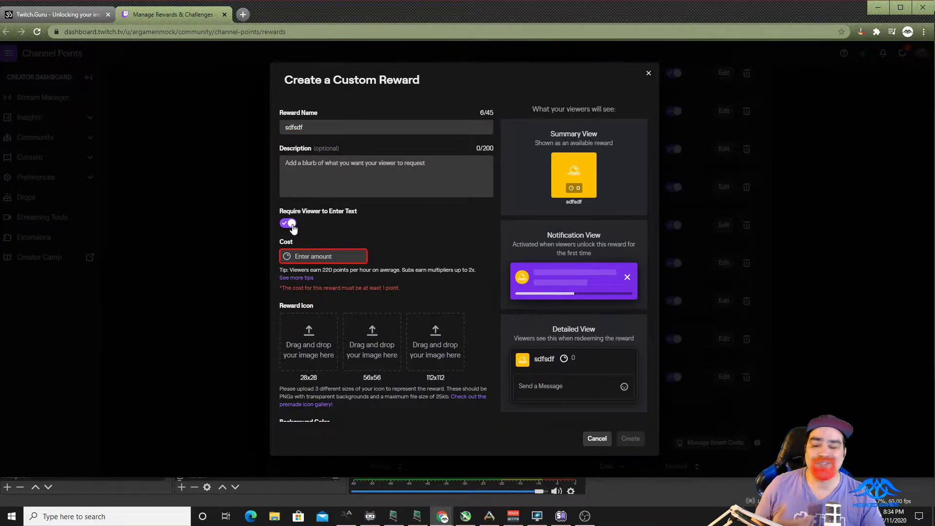
left_click(317, 257)
type("11")
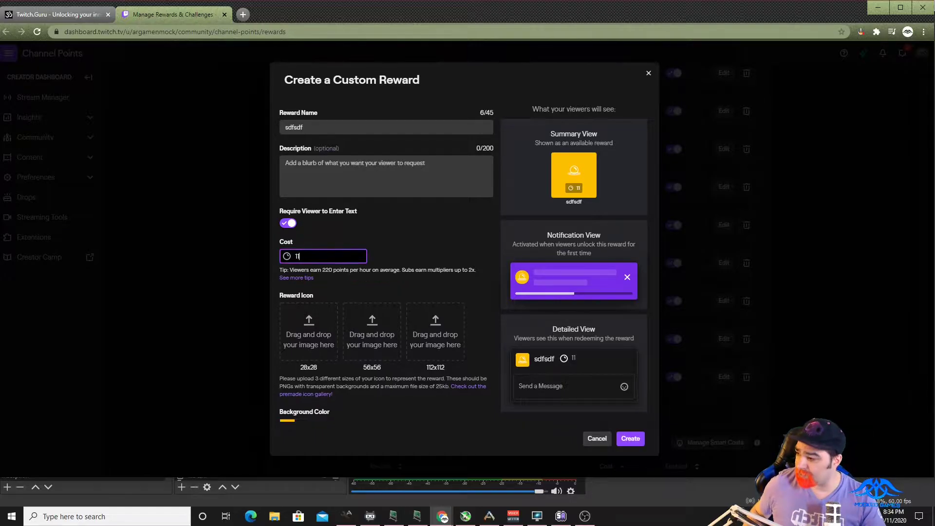
left_click(633, 439)
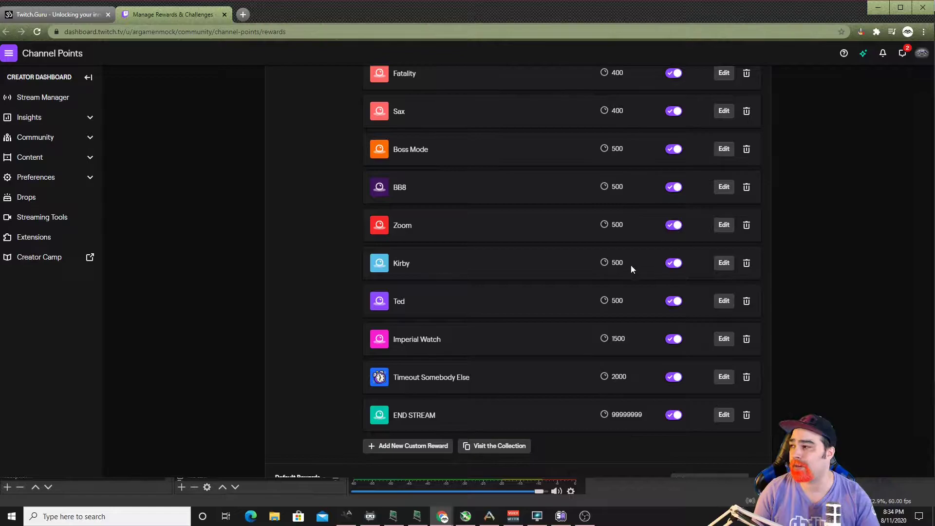
Go from the rewards list to the channel's own page with stream chat.
left_click(59, 14)
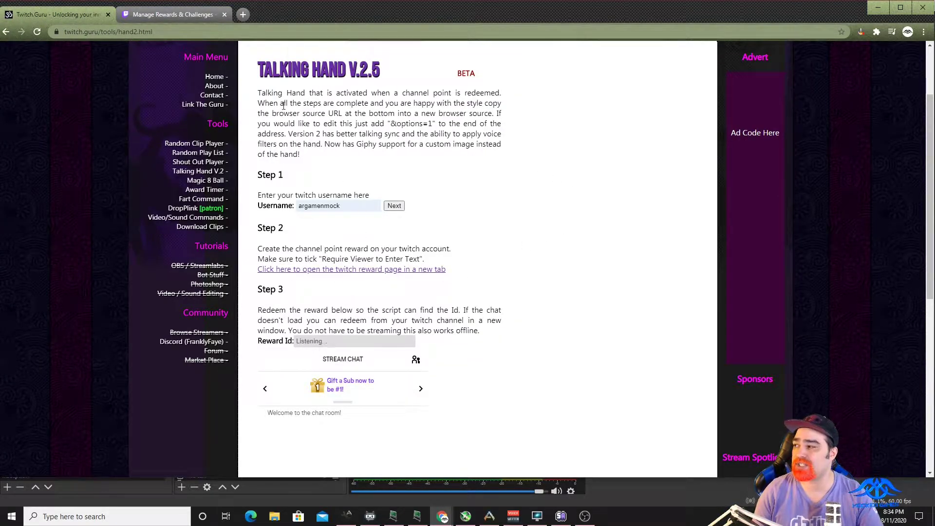
left_click(175, 9)
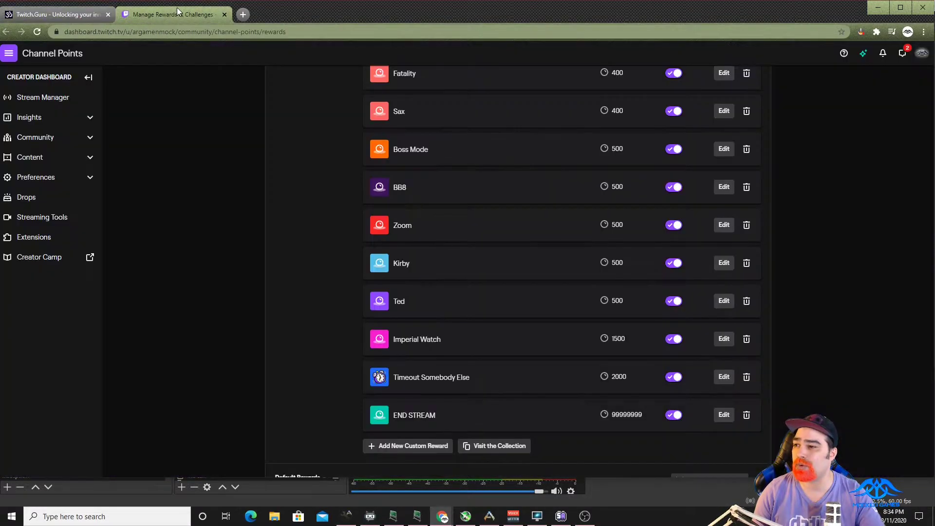
left_click(923, 55)
left_click(863, 123)
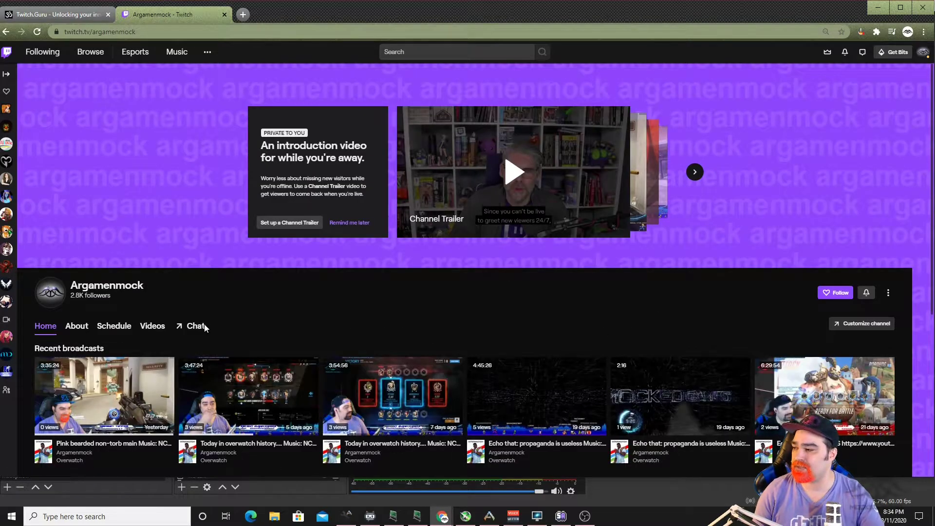
left_click(197, 326)
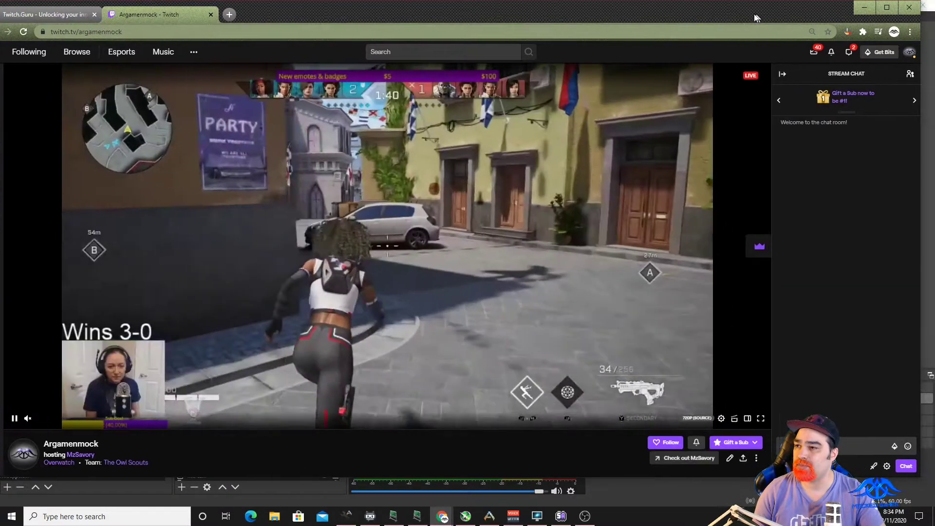
Redeem the 'sdfsdf' reward in chat with the message 'test', then return to Talking Hand.
left_click_drag(755, 18, 659, 19)
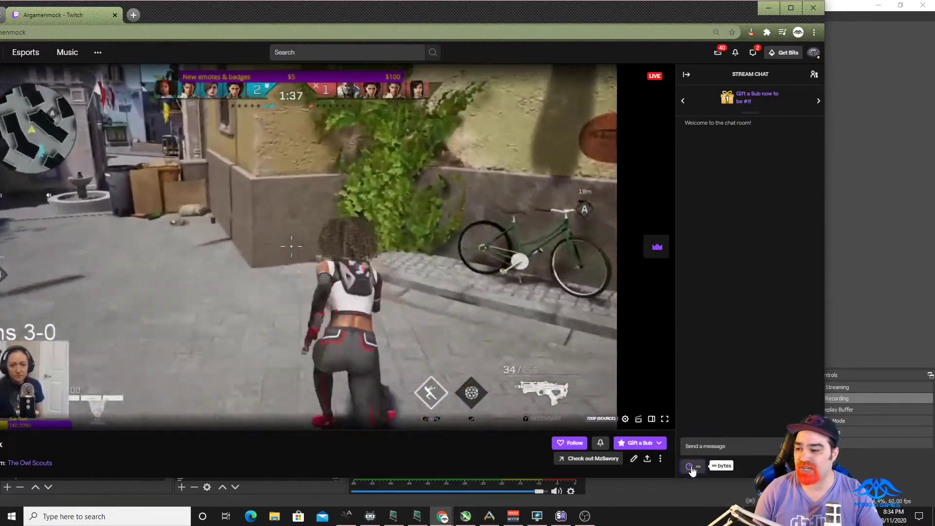
left_click(691, 469)
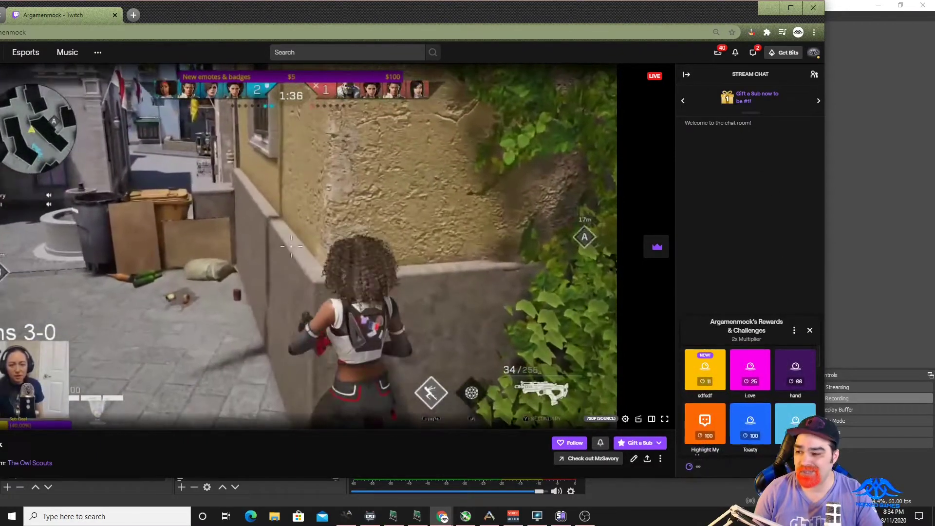
left_click(705, 369)
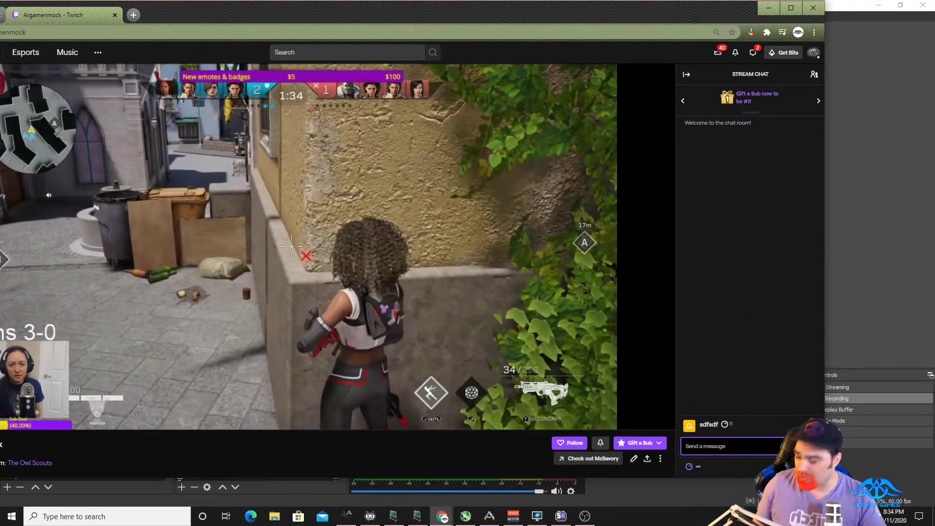
type("test")
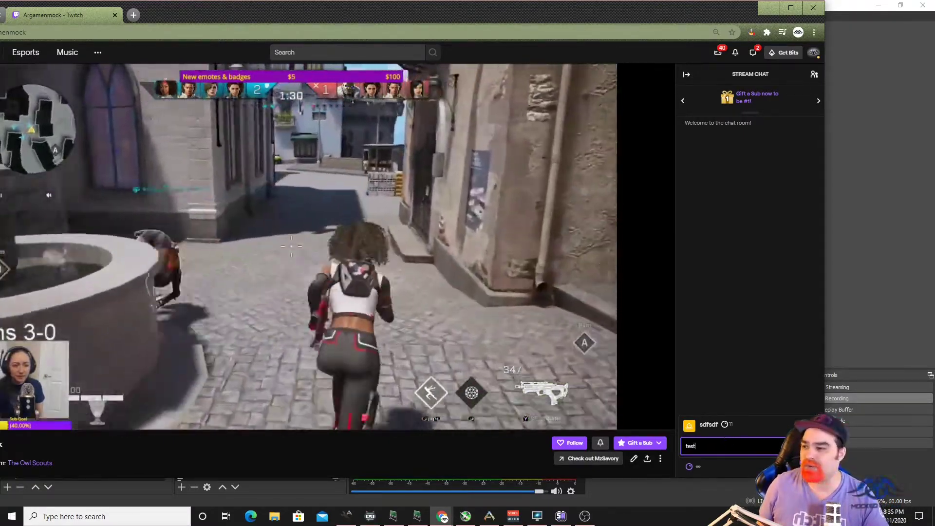
key("Return")
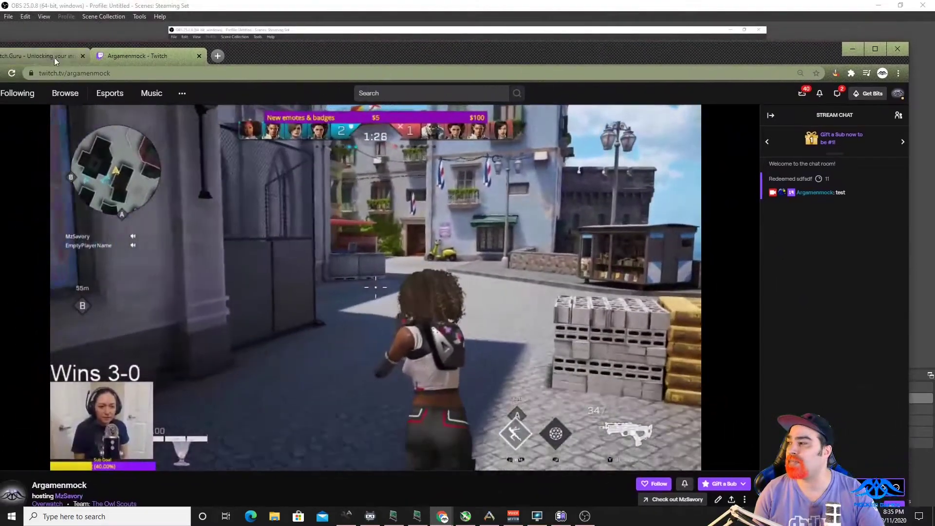
left_click(54, 56)
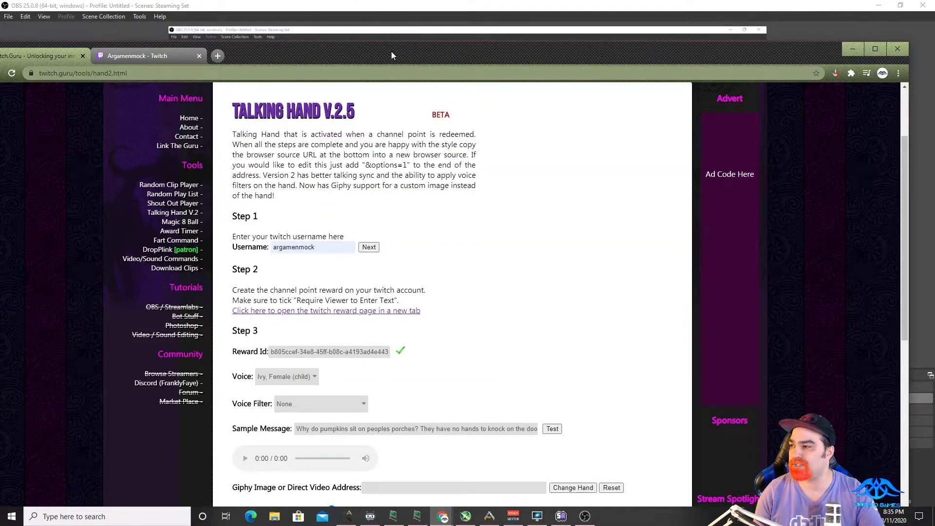
Set the Talking Hand voice to Geraint, Male, after briefly trying Aditi, Female.
left_click_drag(391, 51, 422, 8)
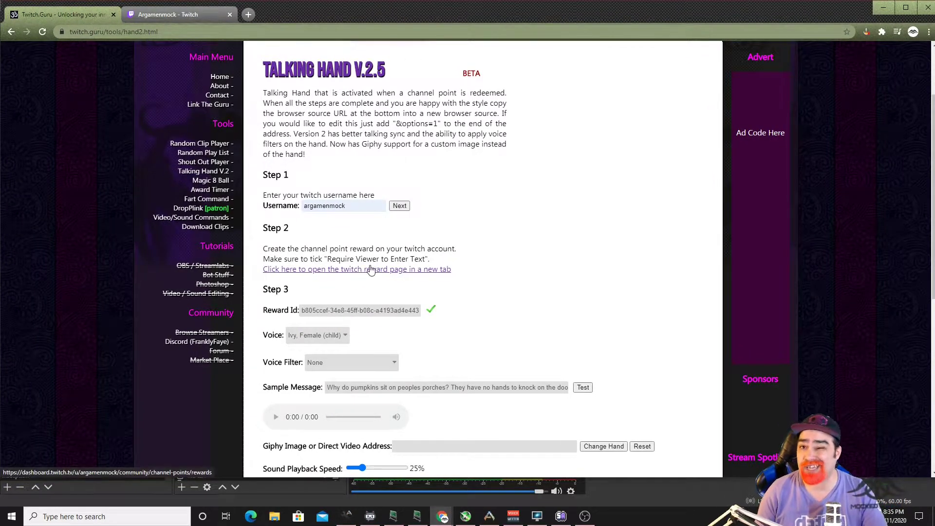
scroll(412, 340, "down", 1)
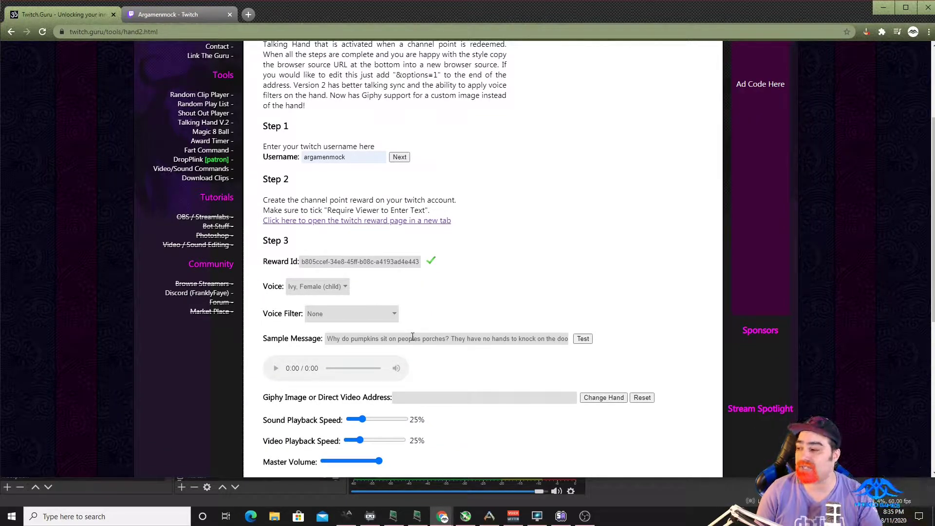
left_click(341, 288)
scroll(336, 344, "down", 5)
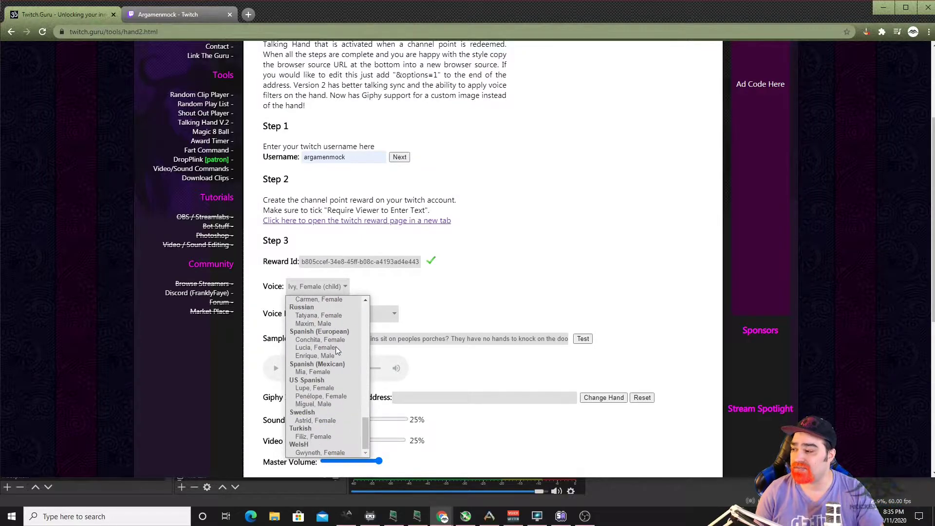
scroll(341, 372, "up", 3)
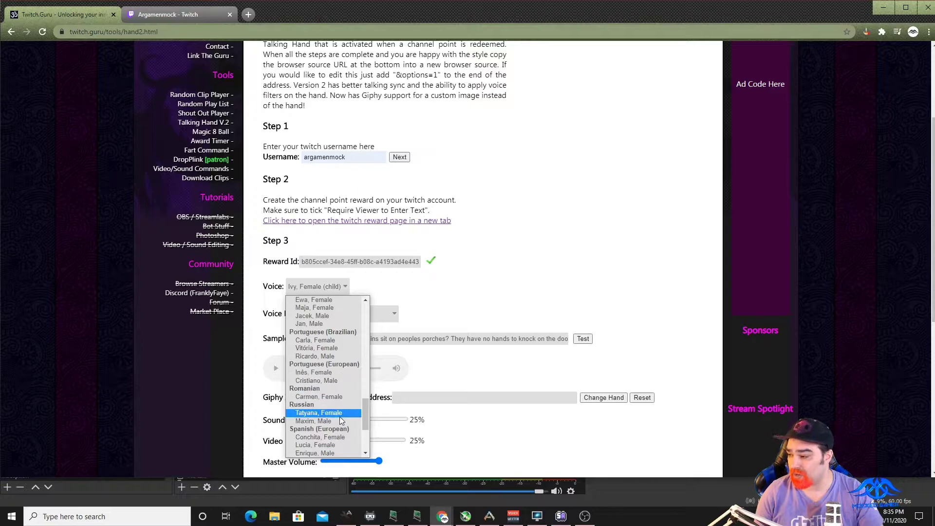
scroll(340, 417, "down", 3)
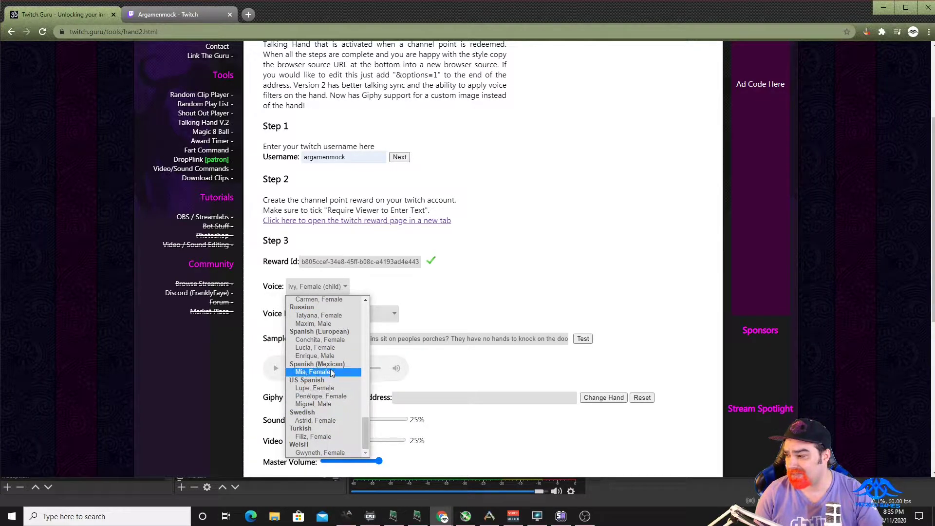
scroll(333, 405, "up", 4)
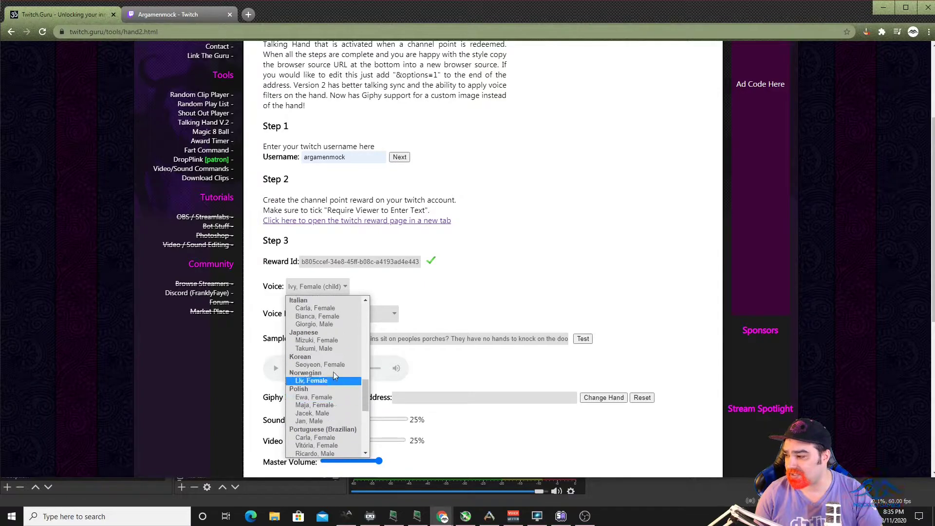
scroll(334, 373, "up", 4)
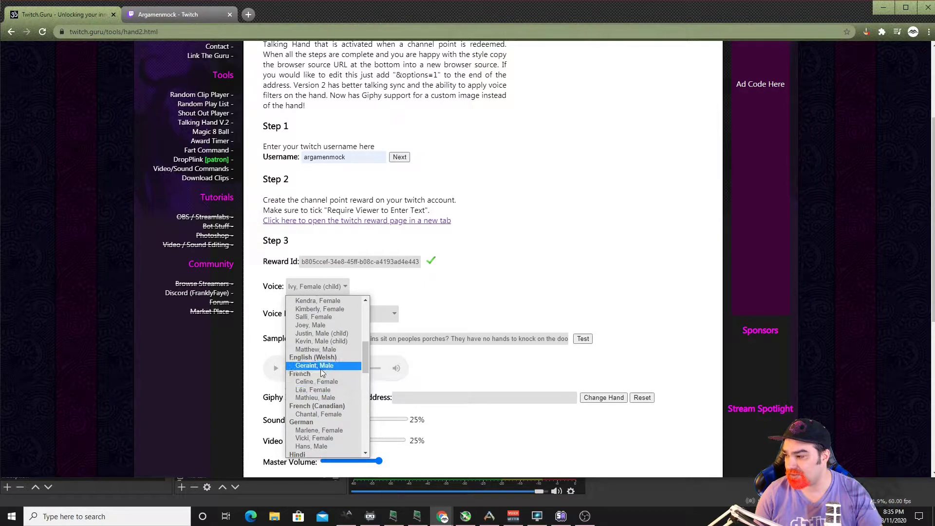
scroll(340, 374, "up", 4)
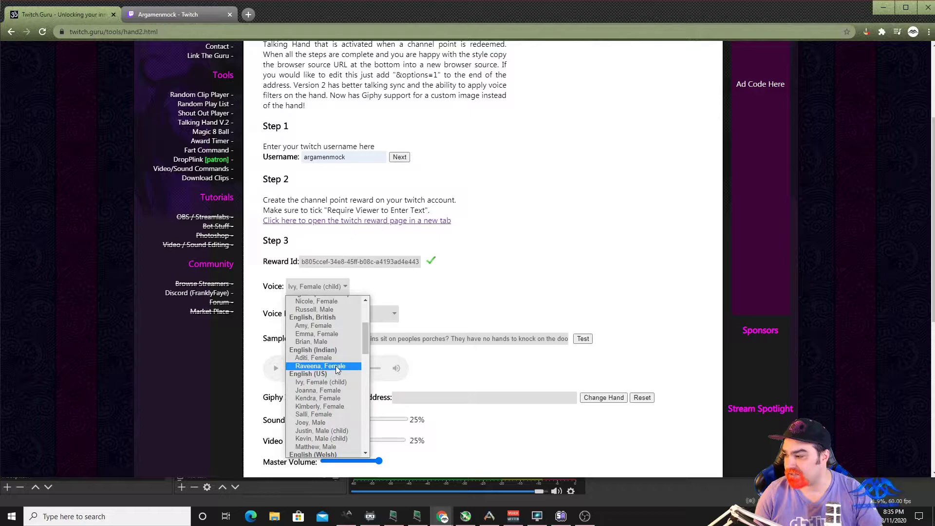
left_click(336, 361)
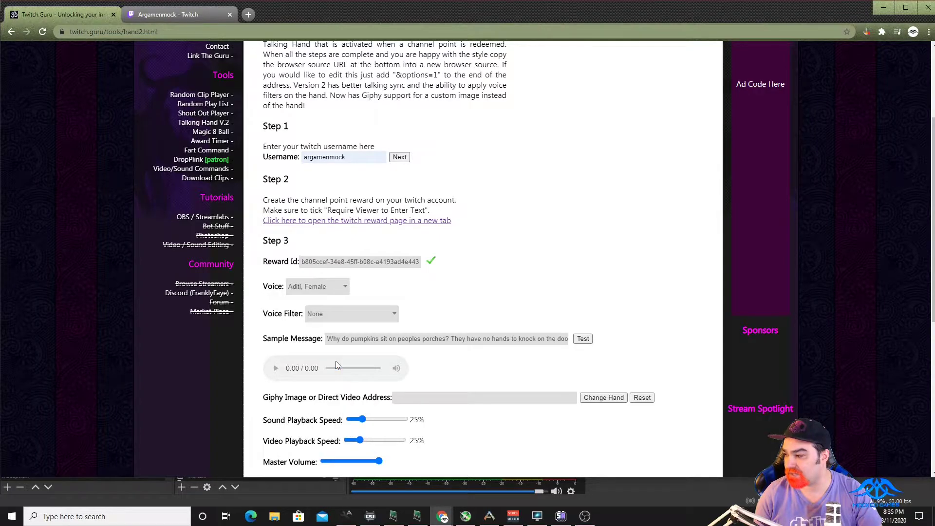
left_click(328, 285)
scroll(326, 375, "up", 1)
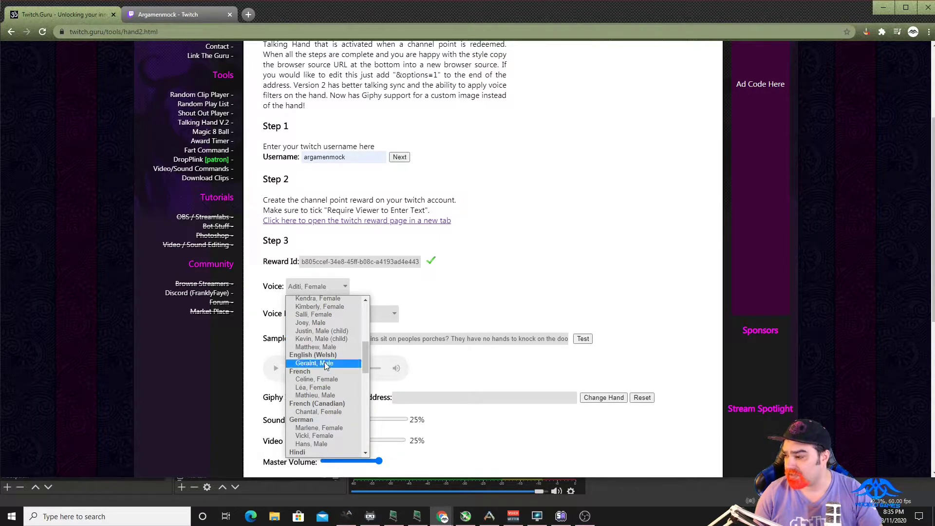
left_click(327, 364)
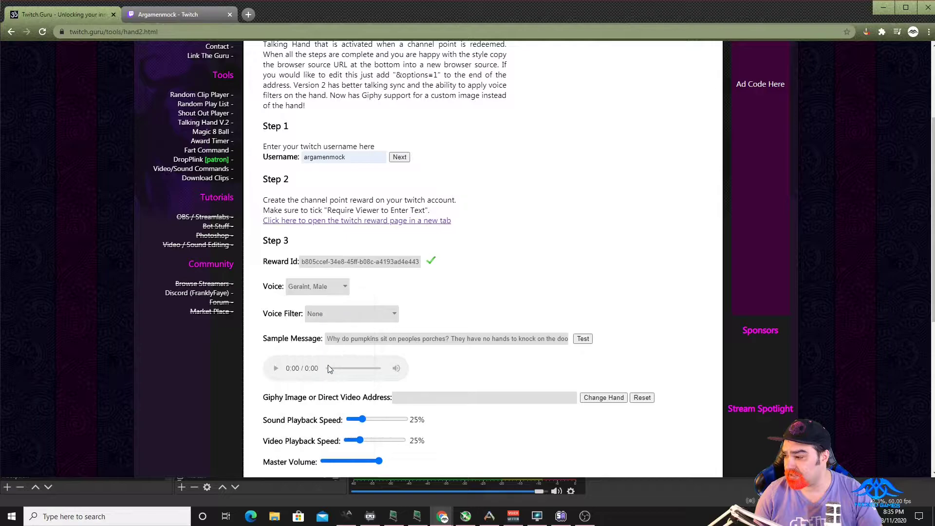
Leave Voice Filter at None and select the generated Browser Source URL for copying.
left_click(376, 316)
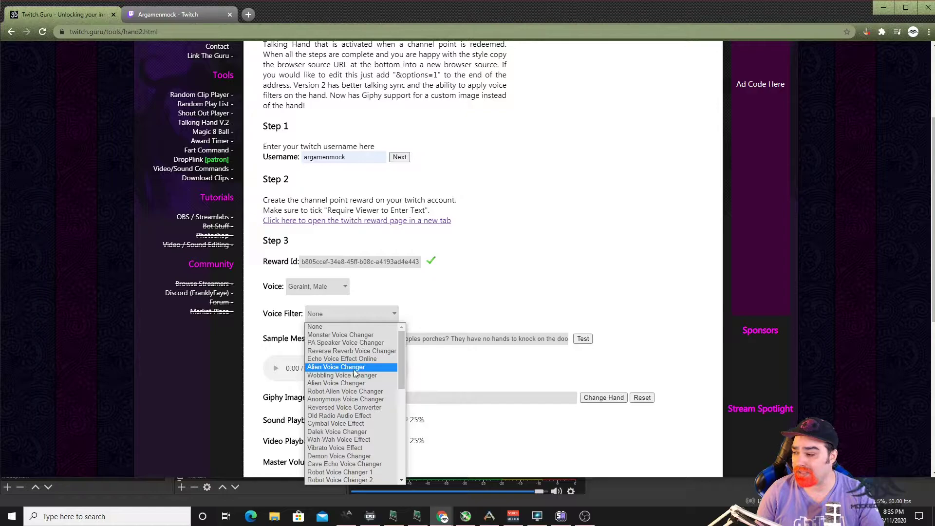
left_click(477, 368)
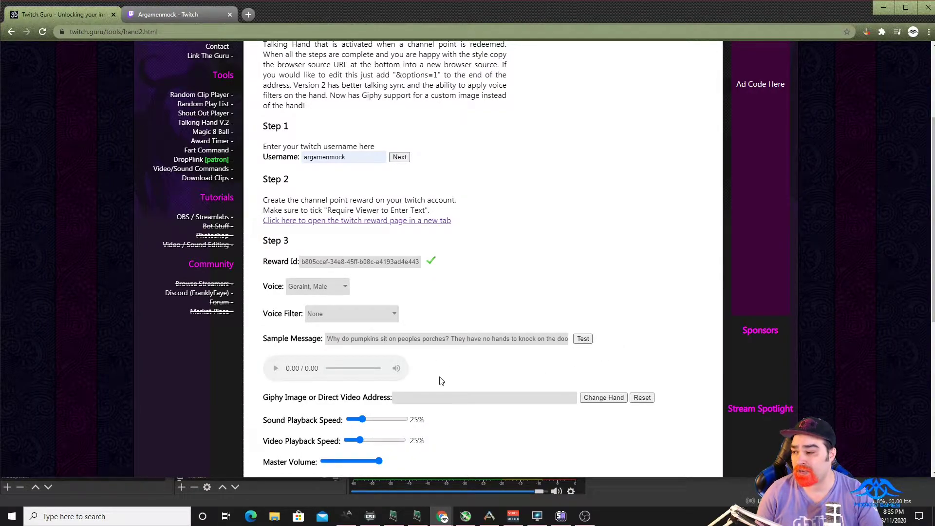
scroll(439, 380, "down", 1)
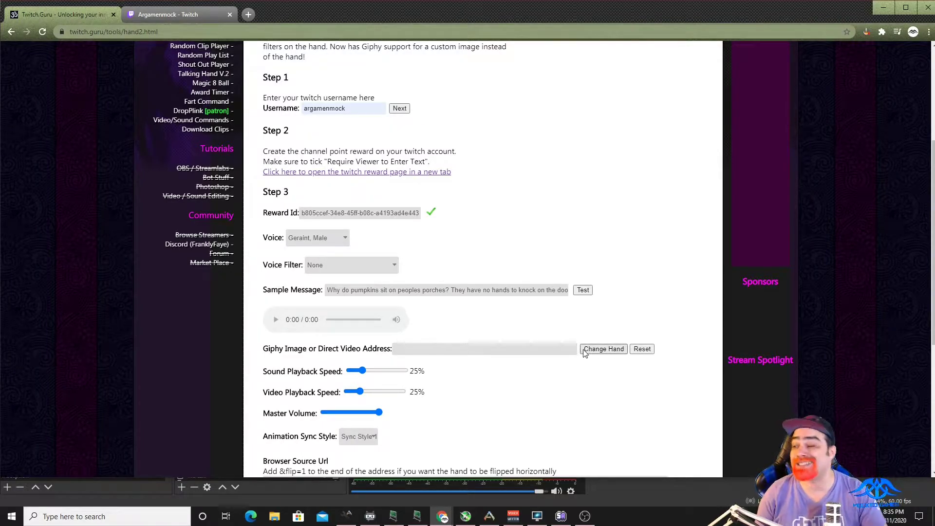
scroll(536, 370, "down", 1)
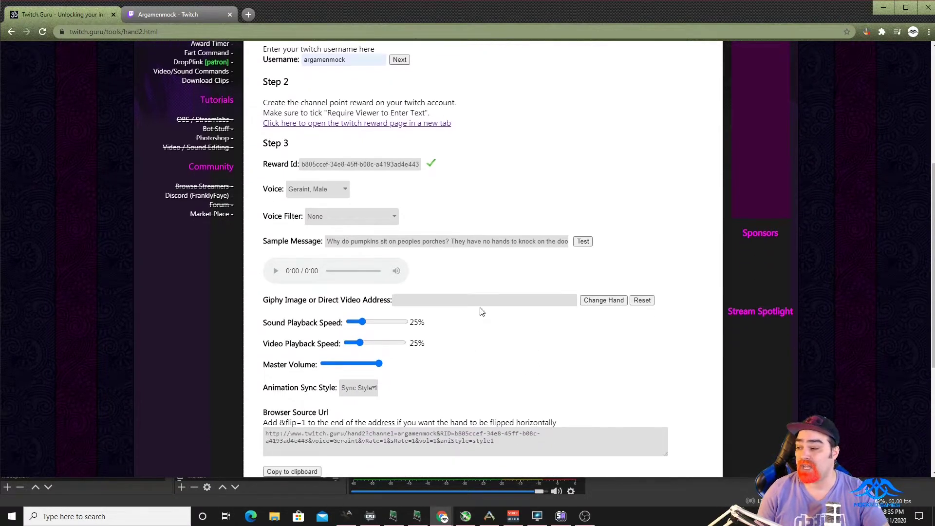
left_click_drag(513, 448, 298, 431)
right_click(299, 435)
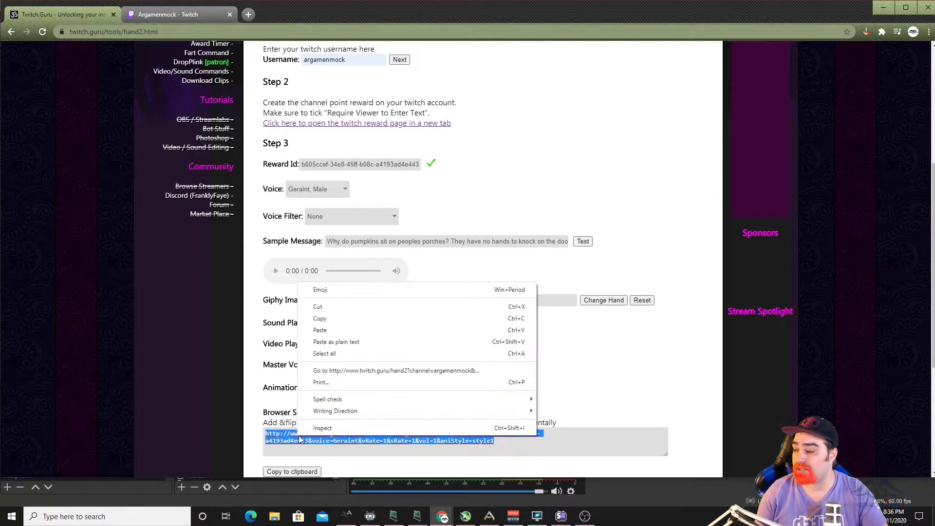
Copy the Geraint URL into the 'hands' browser source with audio controlled via OBS.
left_click(320, 318)
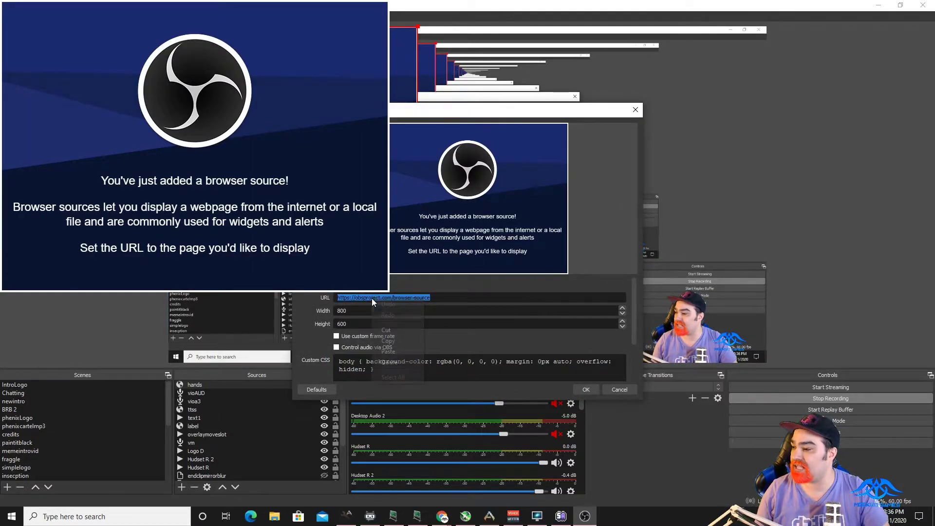
left_click(402, 351)
left_click_drag(438, 110, 597, 78)
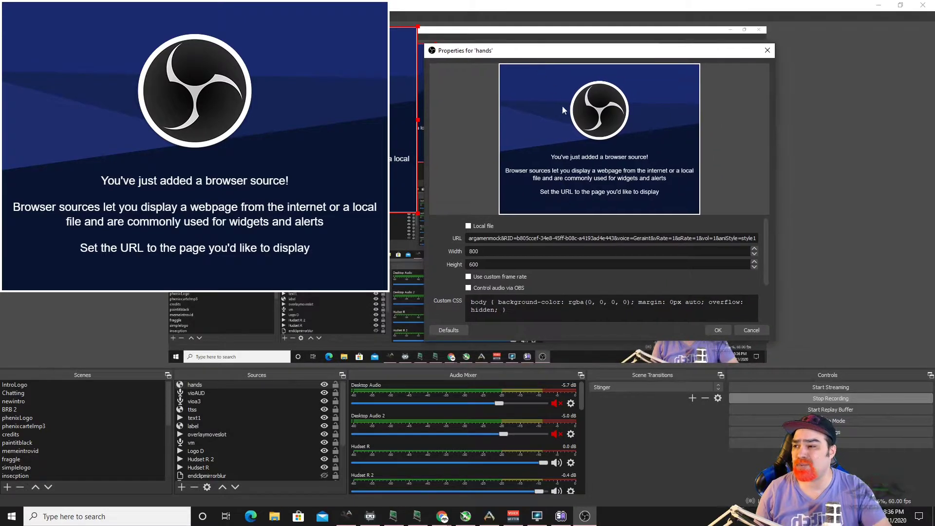
left_click_drag(768, 265, 769, 308)
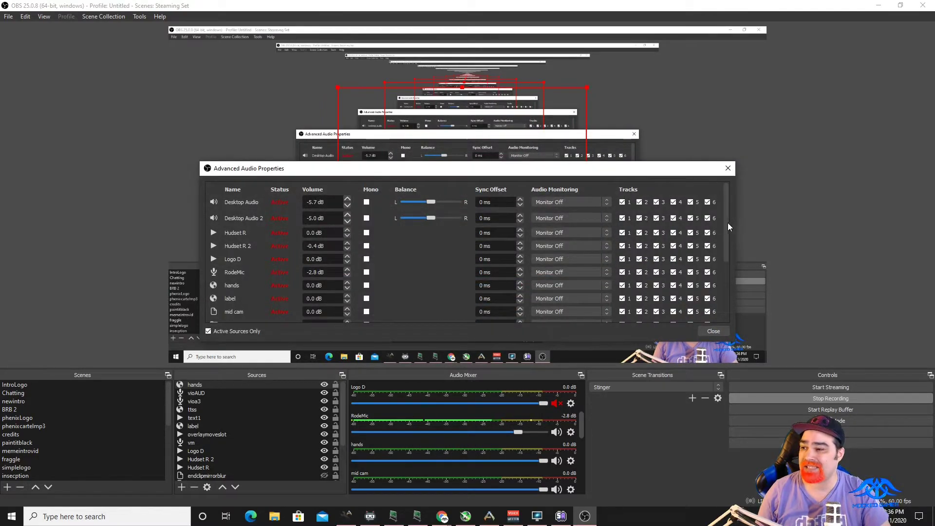
Set Audio Monitoring for 'hands' to Monitor and Output.
mouse_move(728, 225)
left_mouse_down()
mouse_move(729, 293)
mouse_move(723, 239)
left_mouse_up()
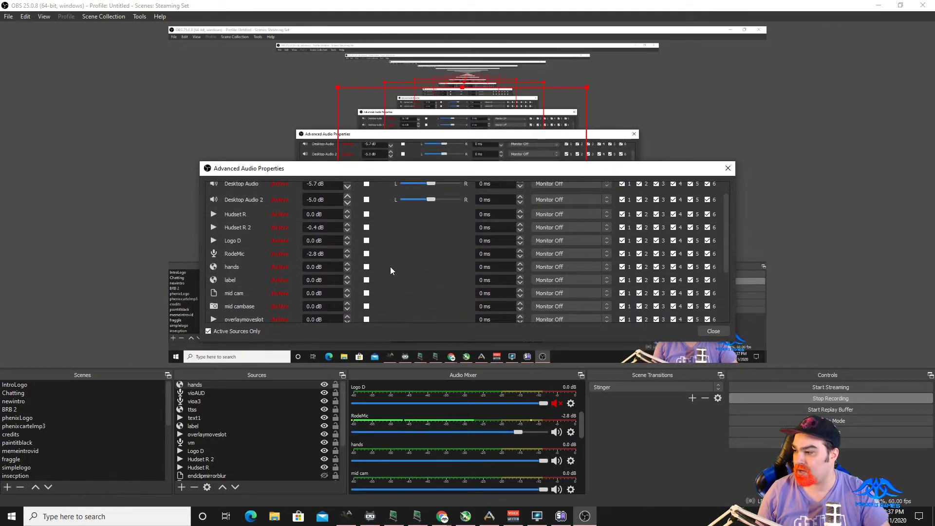
left_click(566, 267)
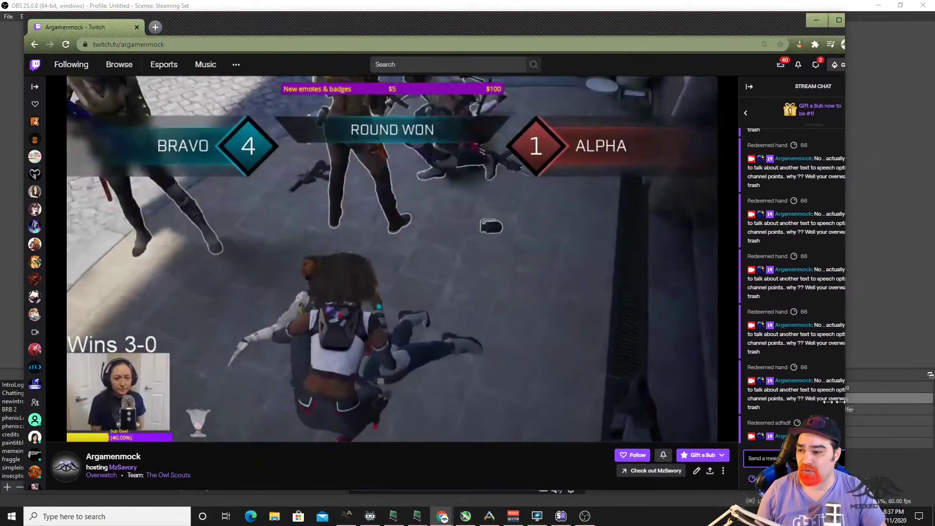
Redeem the 'sdfsdf' reward again with the message 'hello home glitch'.
left_click_drag(898, 405, 445, 405)
left_click(306, 479)
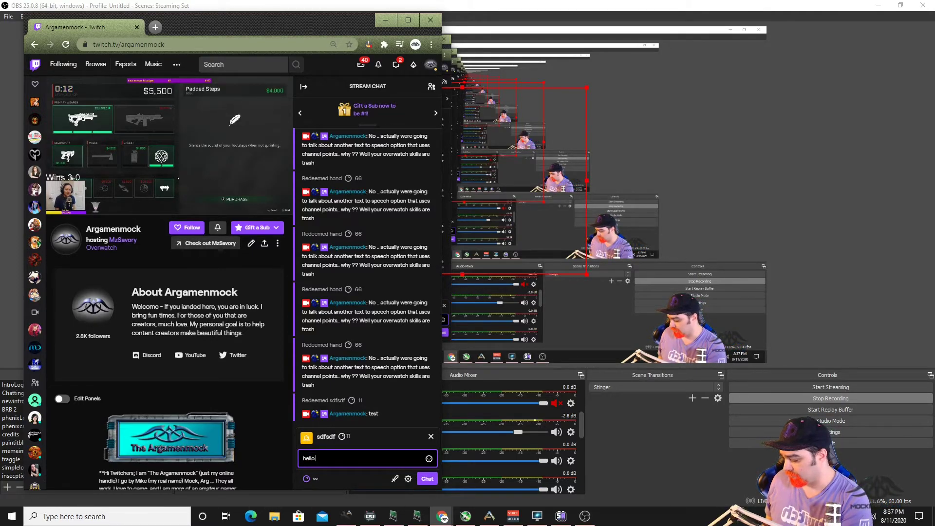
type("hello home glitch")
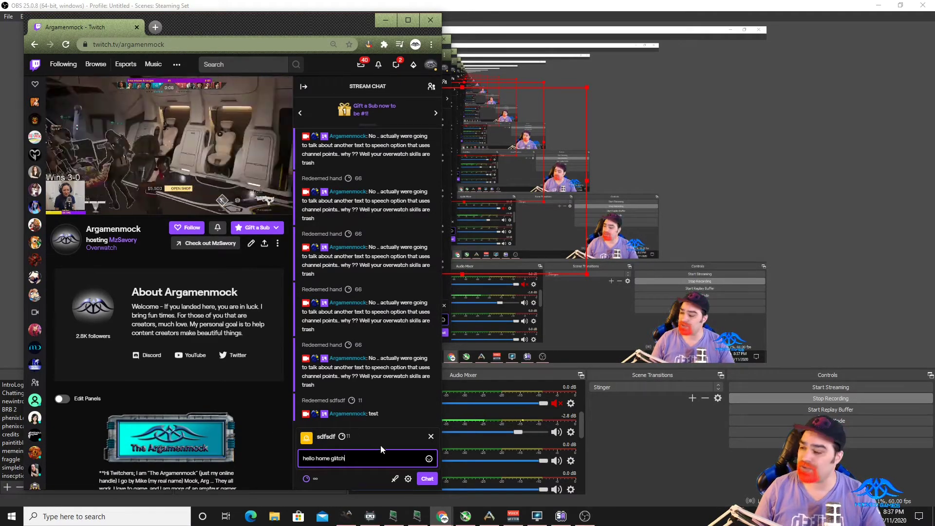
left_click(427, 479)
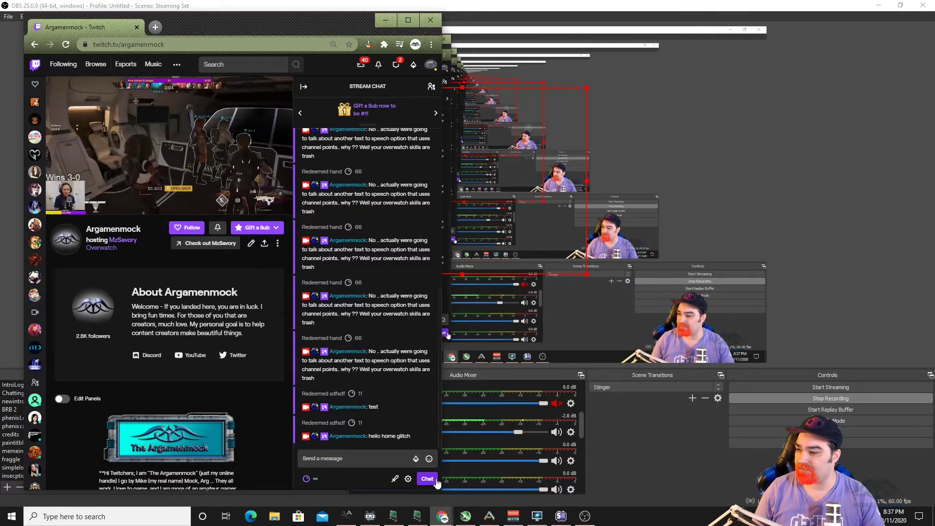